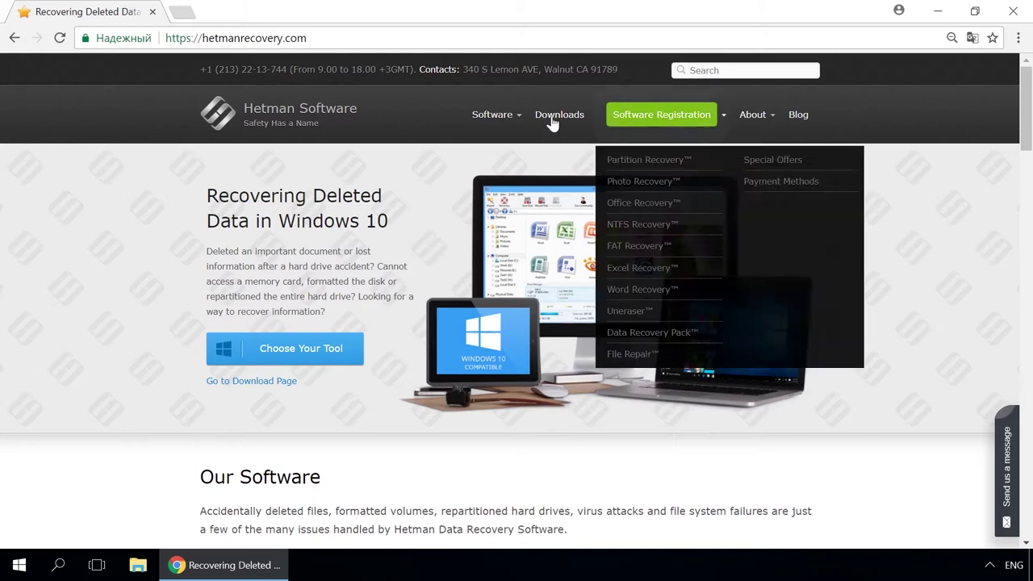
# Step: Go to the Partition Recovery product page, then to the Hetman blog
pyautogui.moveTo(496, 138)
pyautogui.click(502, 164)
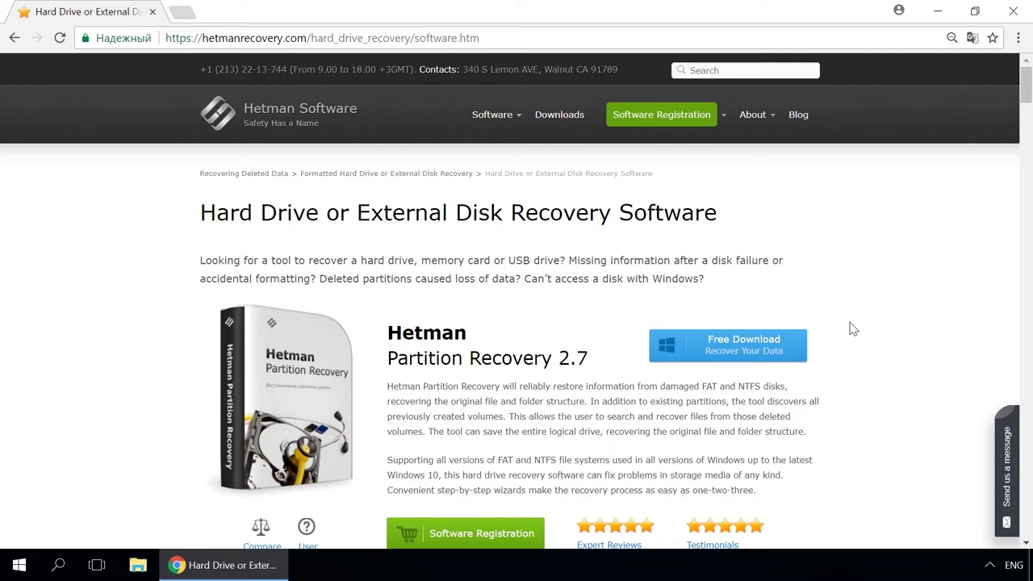
pyautogui.click(798, 115)
# Step: Open the Storage Space article and bring up the 'Send us a message' form
pyautogui.scroll(-8, 535, 255)
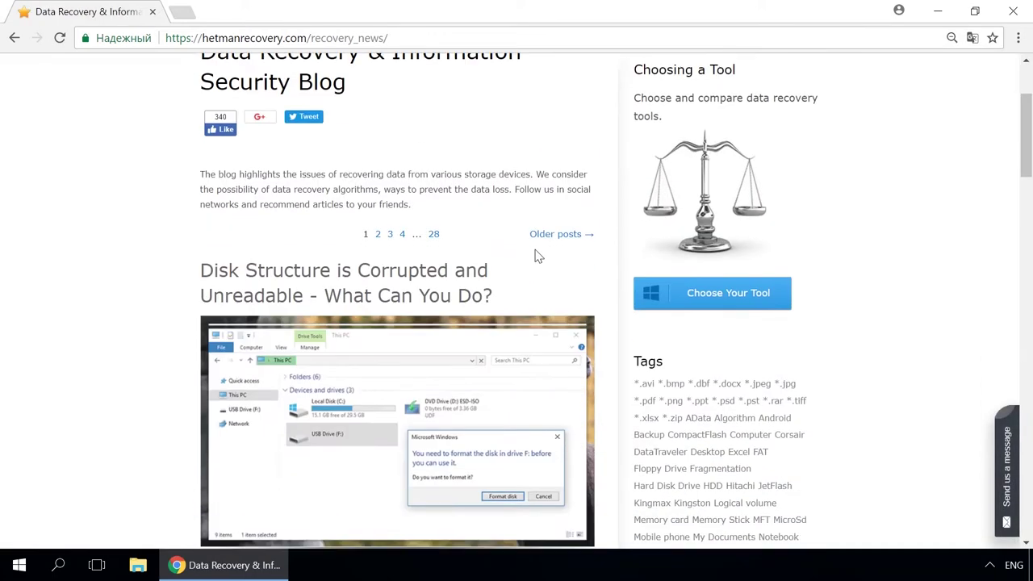
pyautogui.scroll(-6, 535, 256)
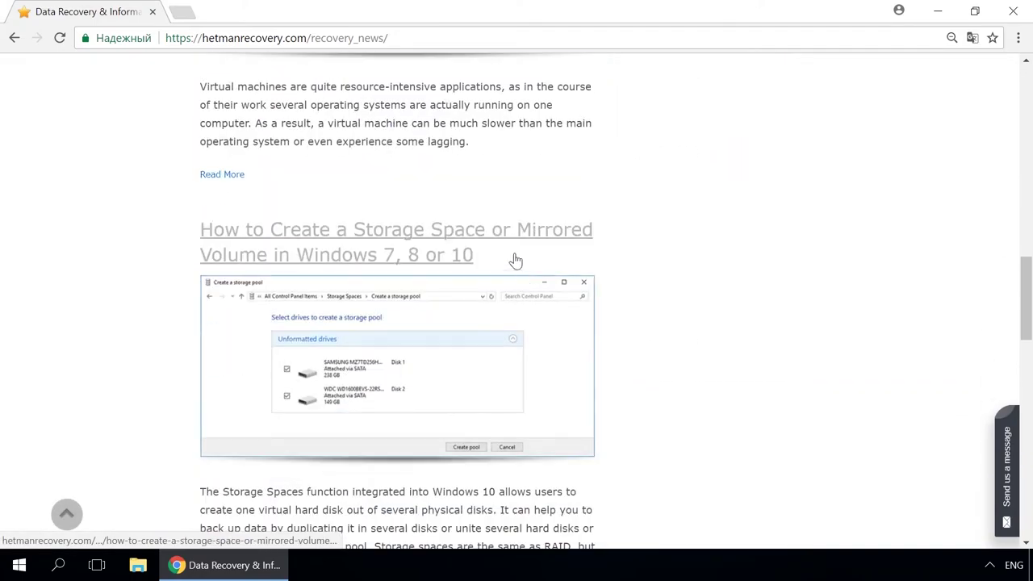
pyautogui.click(510, 238)
pyautogui.scroll(-7, 509, 237)
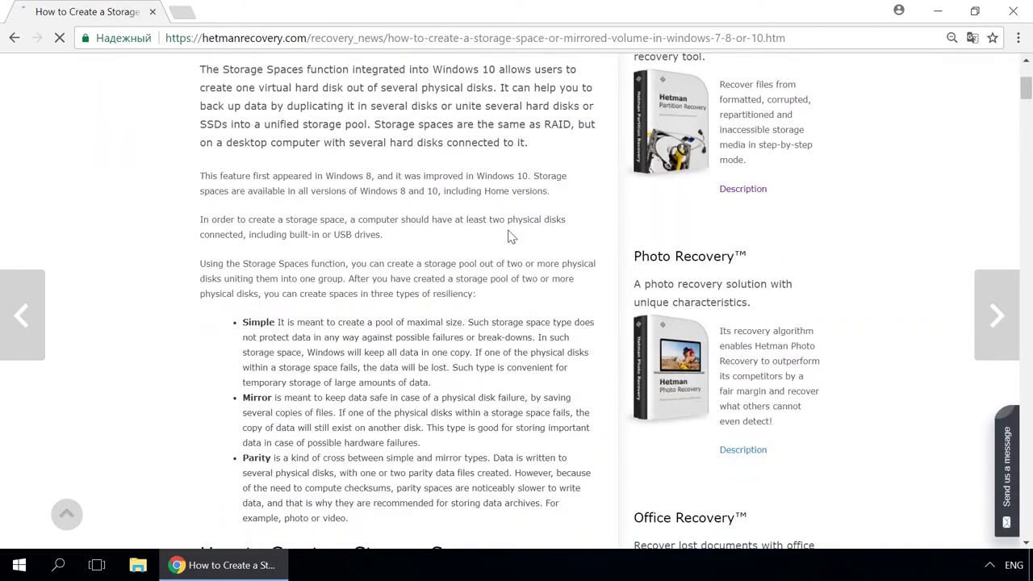
pyautogui.scroll(-2, 517, 243)
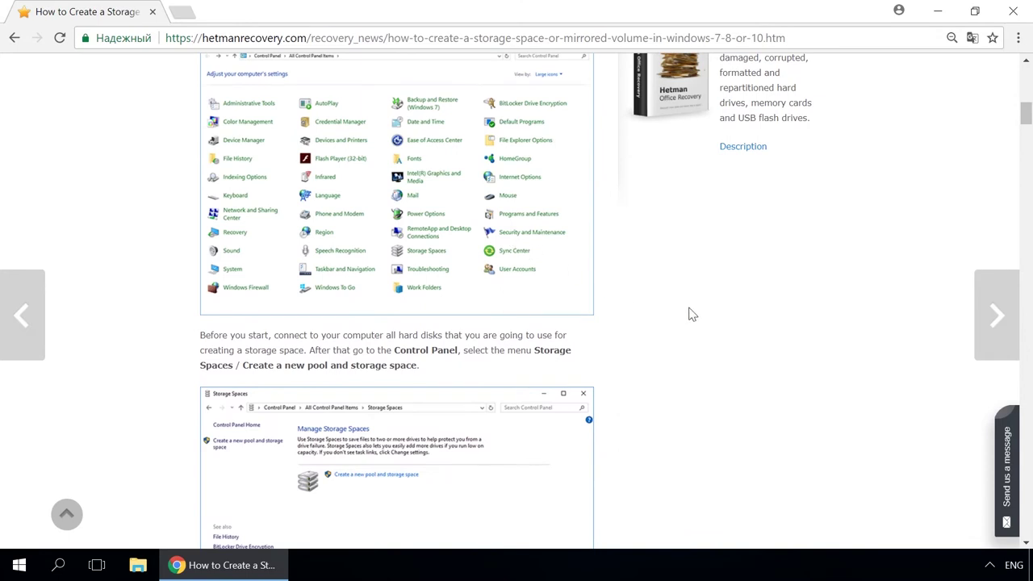
pyautogui.click(1014, 456)
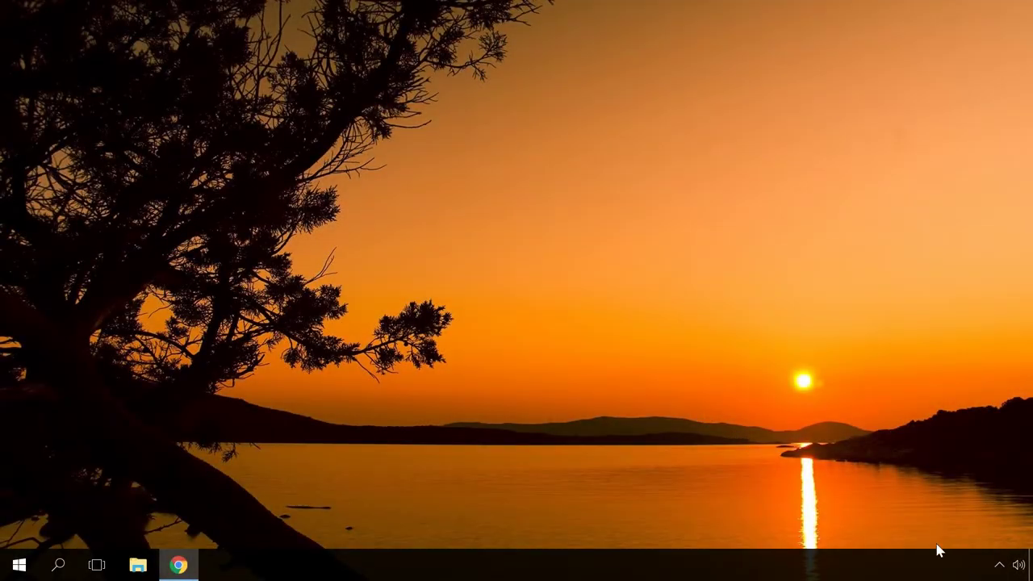
pyautogui.rightClick(1019, 565)
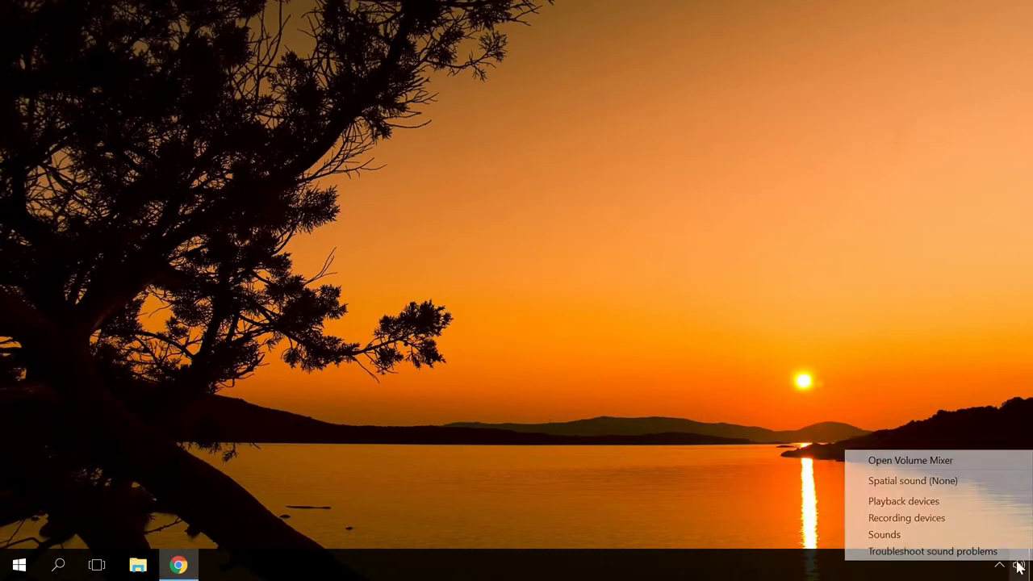
pyautogui.click(939, 461)
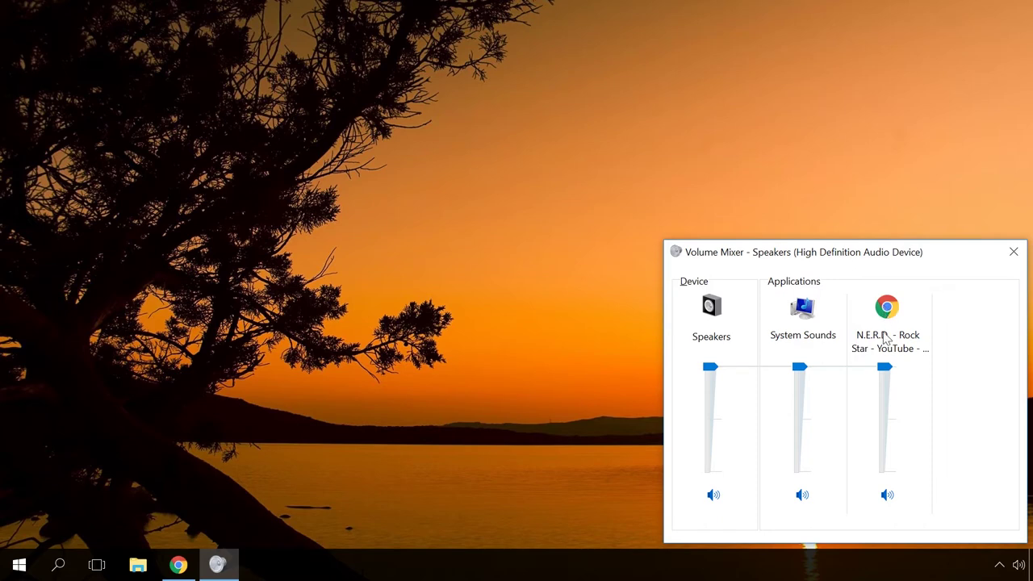
pyautogui.moveTo(885, 370)
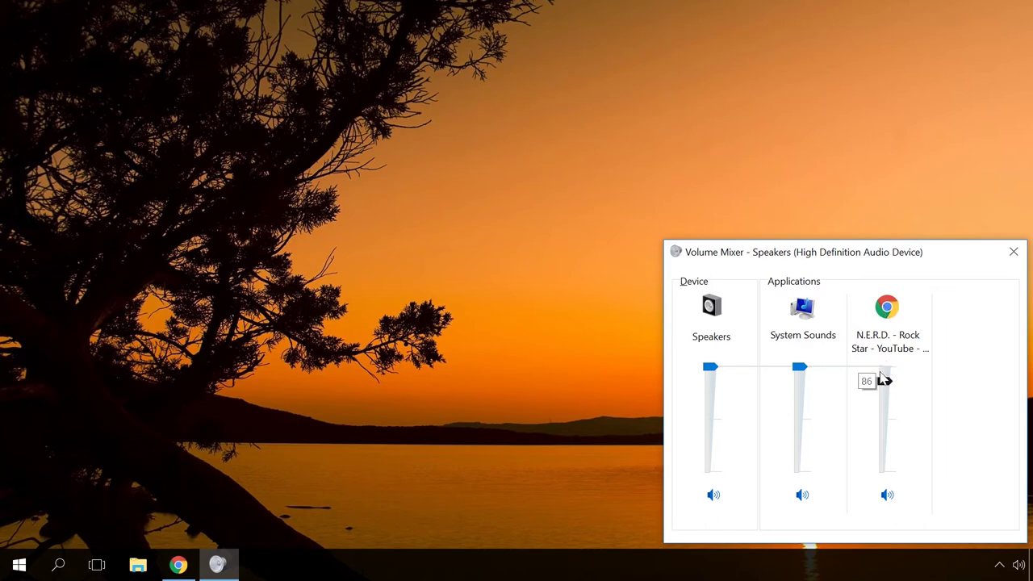
pyautogui.moveTo(880, 398); pyautogui.dragTo(884, 359)
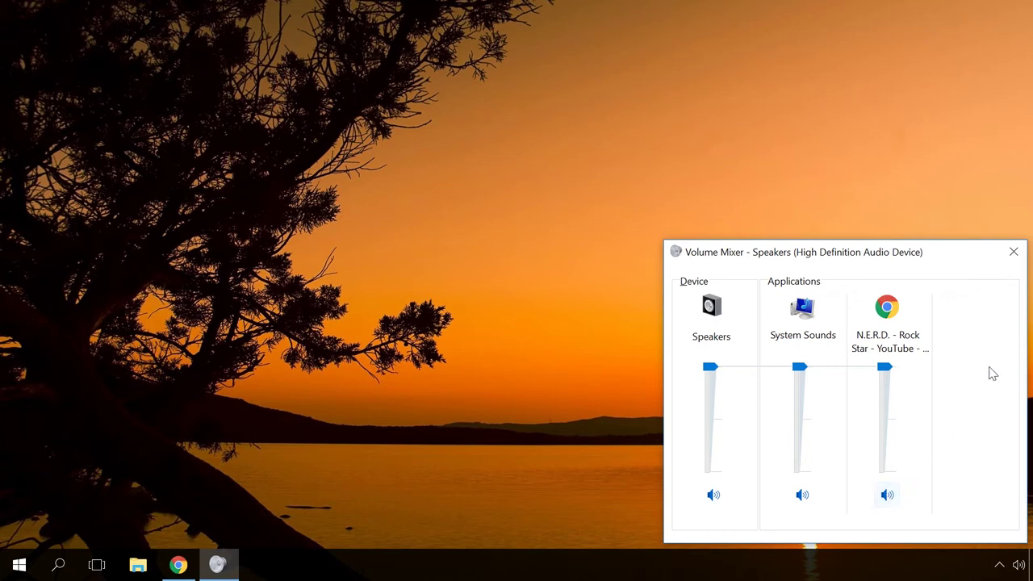
pyautogui.click(1013, 253)
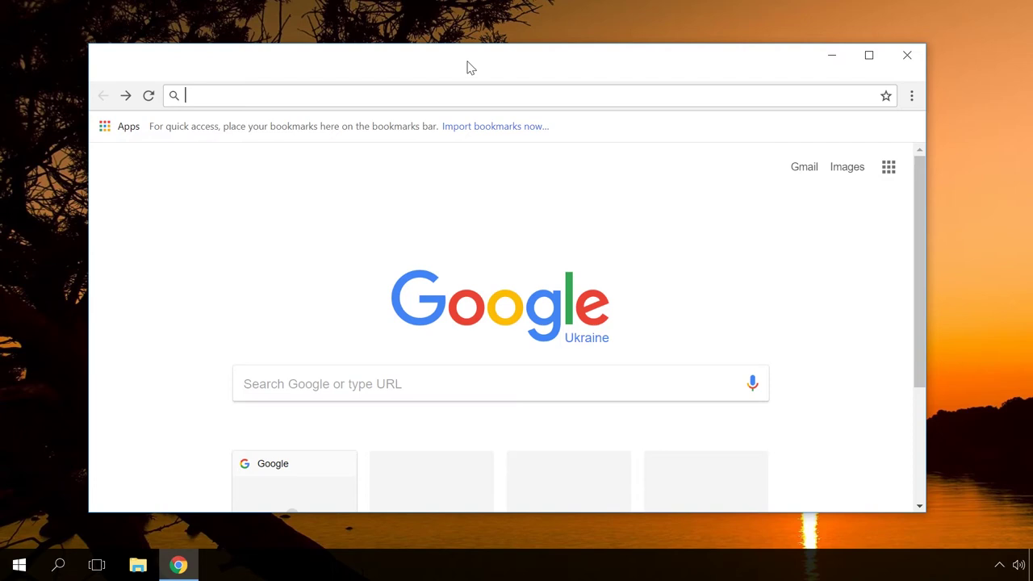
# Step: Clear the past hour's history, download history, cache and cookies, then restart Chrome
pyautogui.hotkey('ctrl', 'shift', 'Delete')
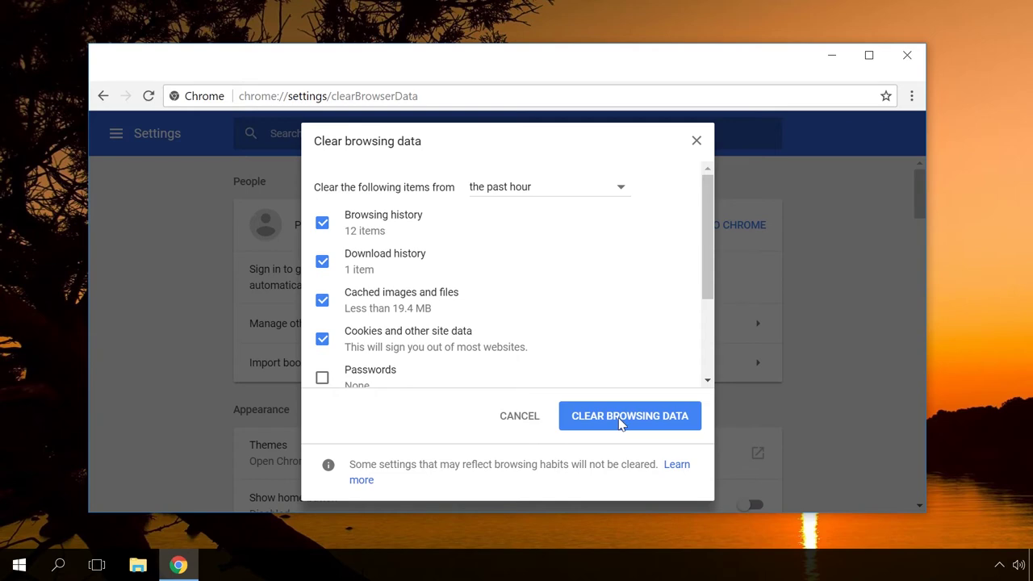
pyautogui.click(619, 416)
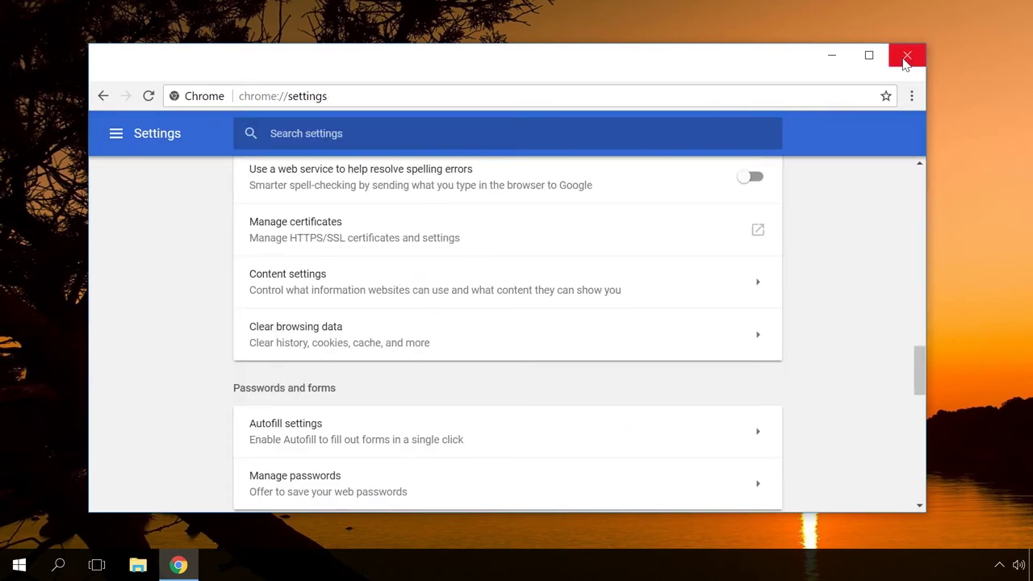
pyautogui.click(907, 55)
pyautogui.click(178, 565)
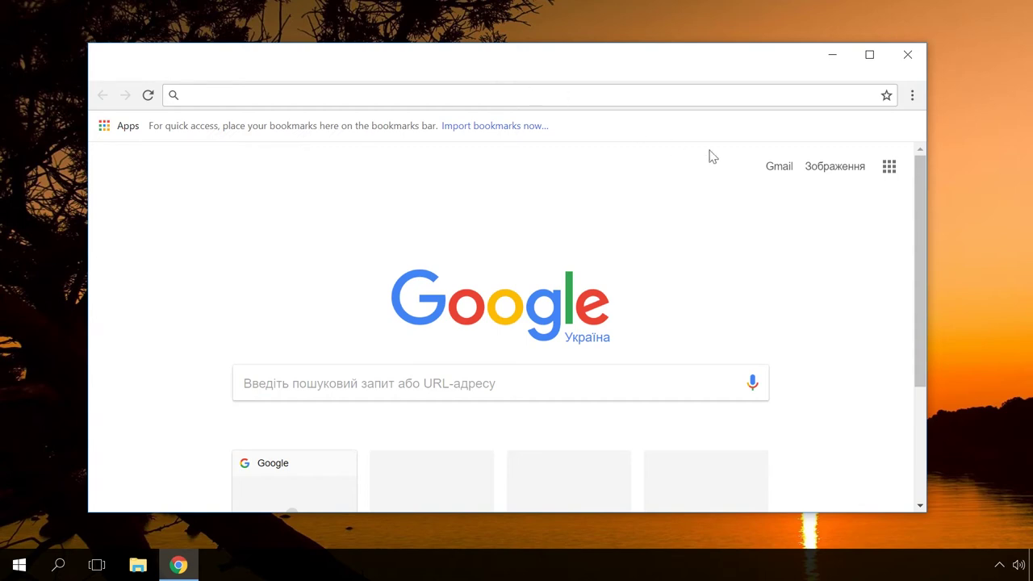
# Step: Reset Chrome's settings to their original defaults from the Advanced settings section
pyautogui.click(912, 96)
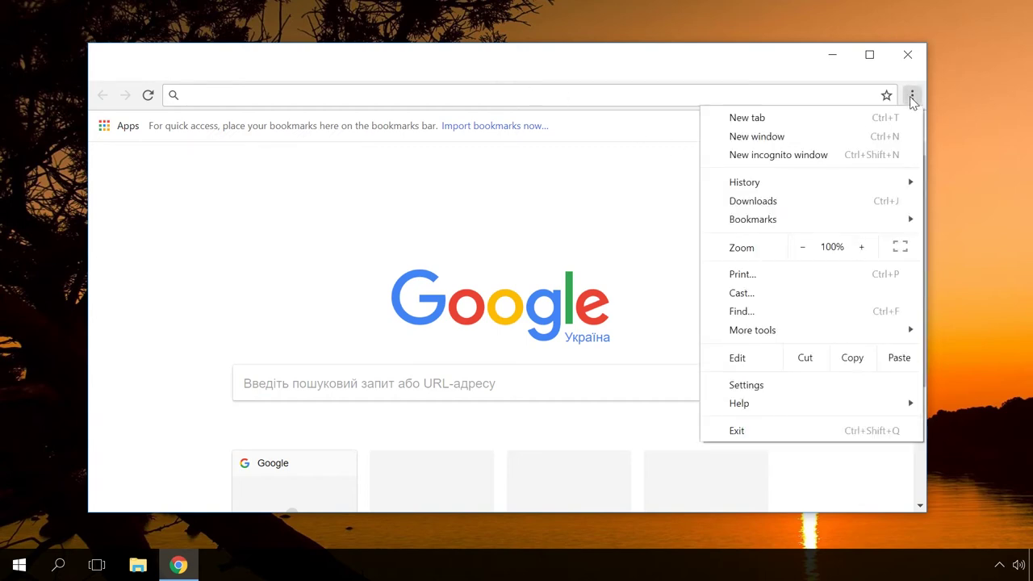
pyautogui.click(756, 385)
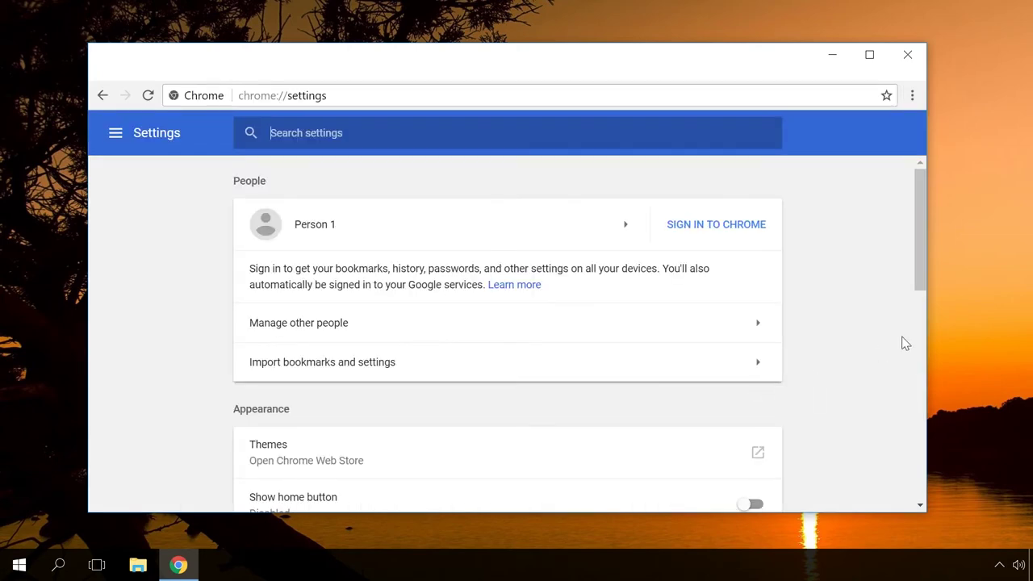
pyautogui.scroll(-3, 918, 371)
pyautogui.scroll(-8, 921, 480)
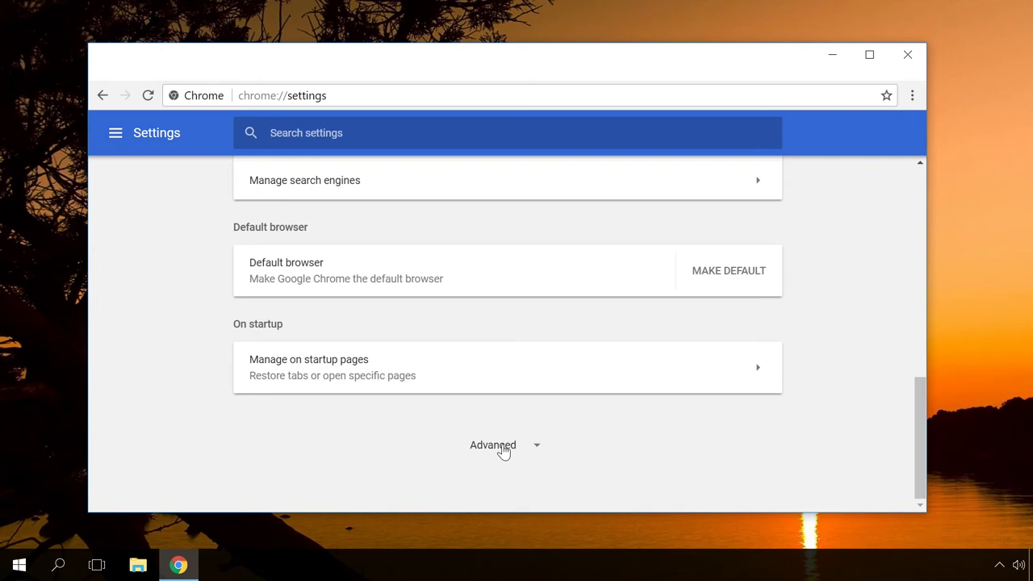
pyautogui.click(502, 450)
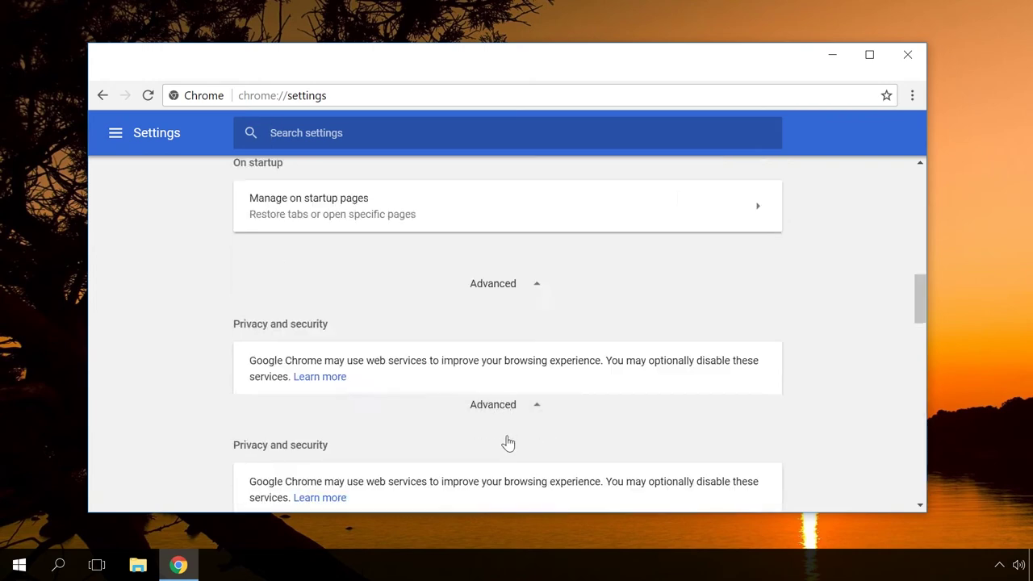
pyautogui.scroll(-10, 509, 436)
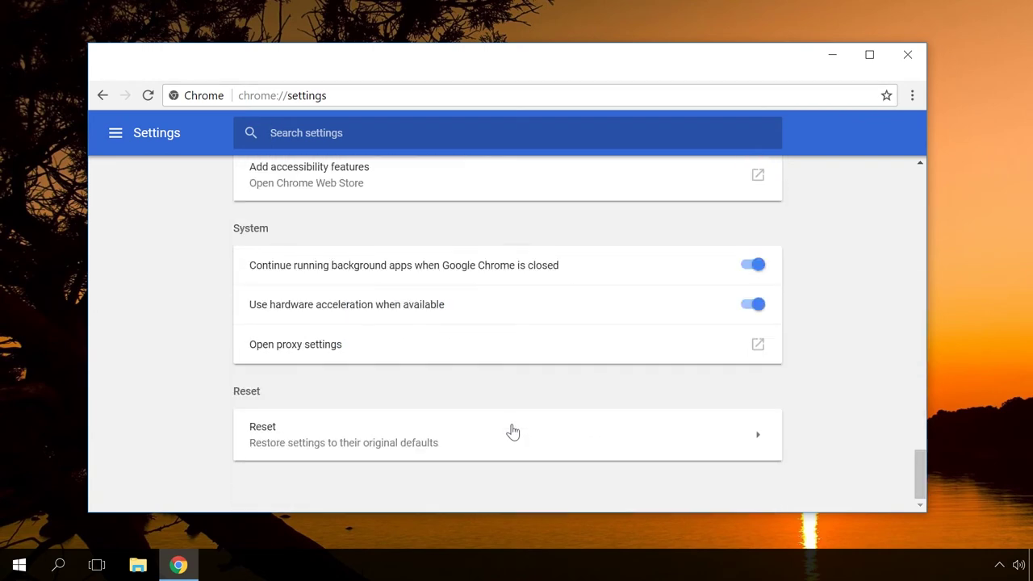
pyautogui.click(512, 432)
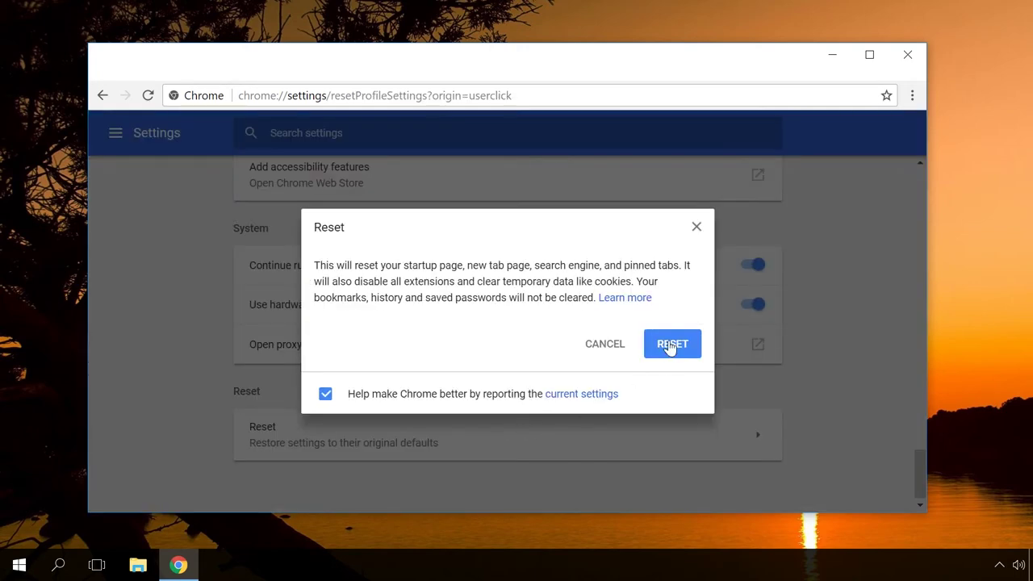
pyautogui.click(670, 346)
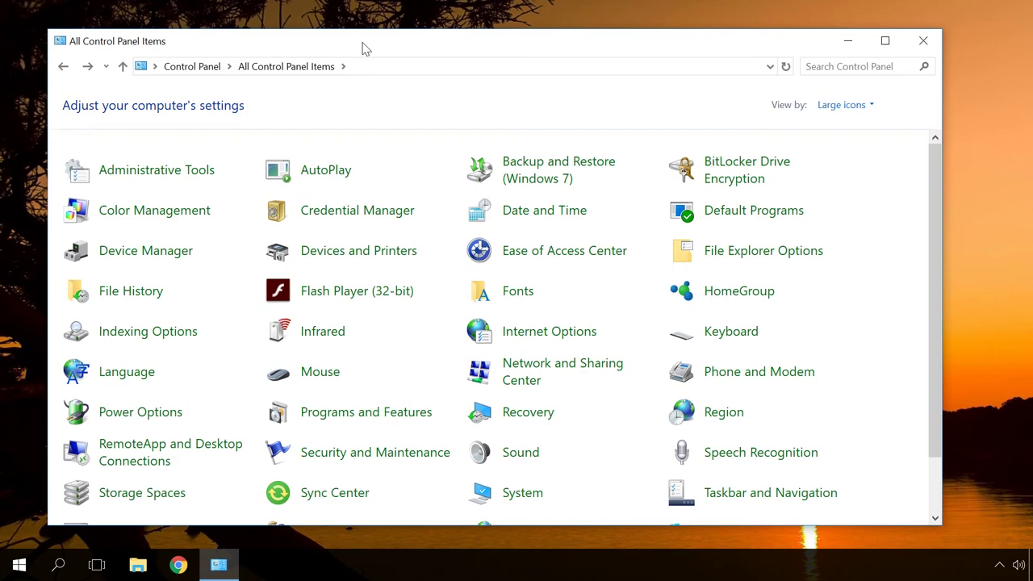
# Step: Uninstall Adobe Flash Player 26 PPAPI through Programs and Features
pyautogui.click(355, 414)
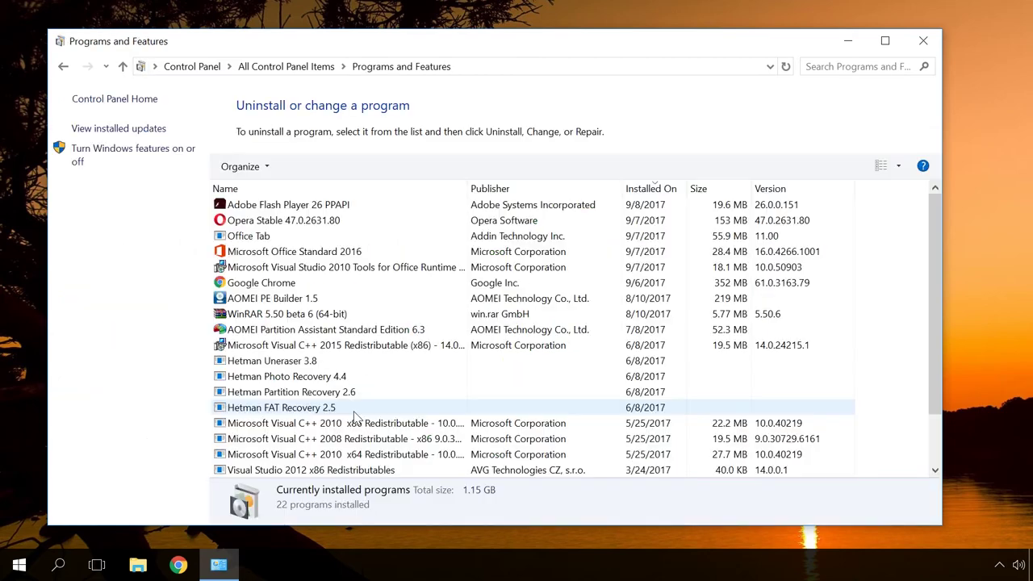
pyautogui.click(307, 210)
pyautogui.click(303, 167)
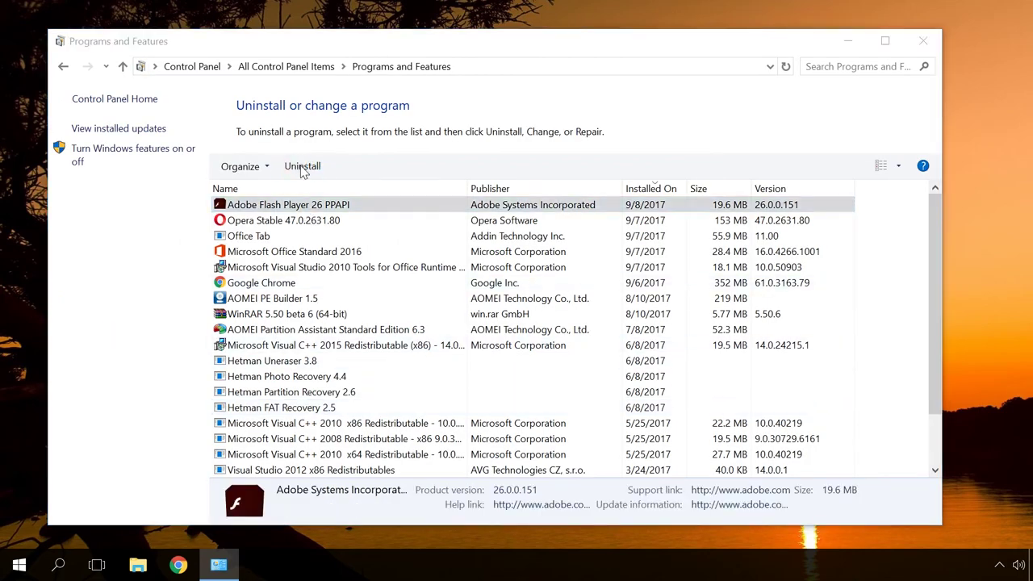
pyautogui.click(525, 314)
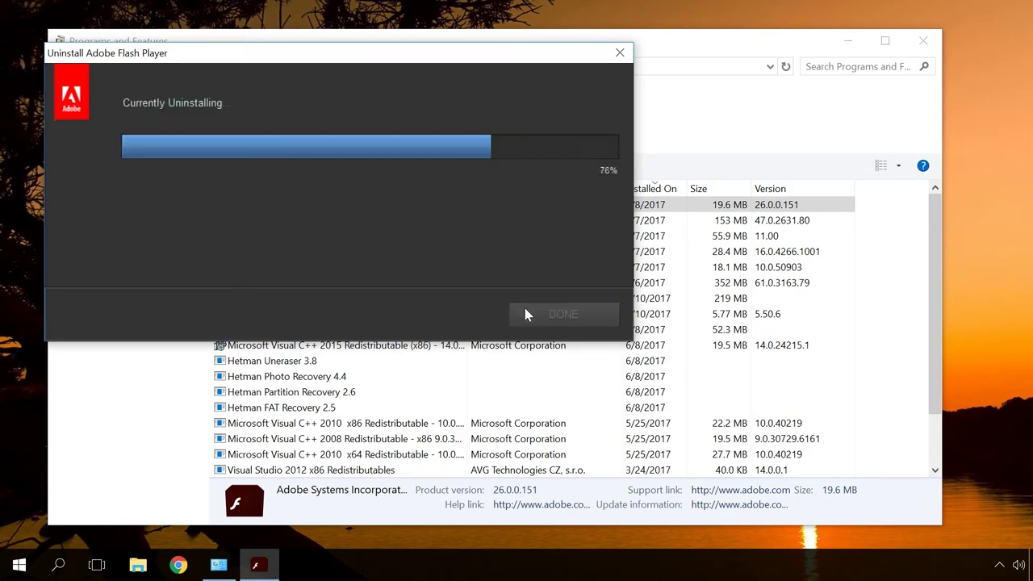
pyautogui.click(525, 312)
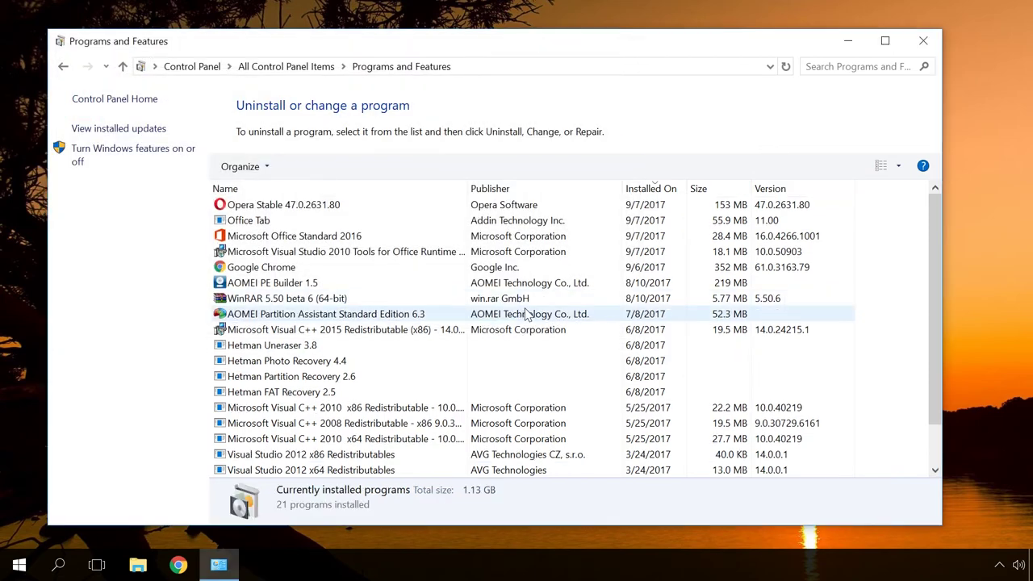
# Step: Install Adobe Flash Player with the McAfee Security Scan offer declined
pyautogui.click(851, 44)
pyautogui.click(178, 565)
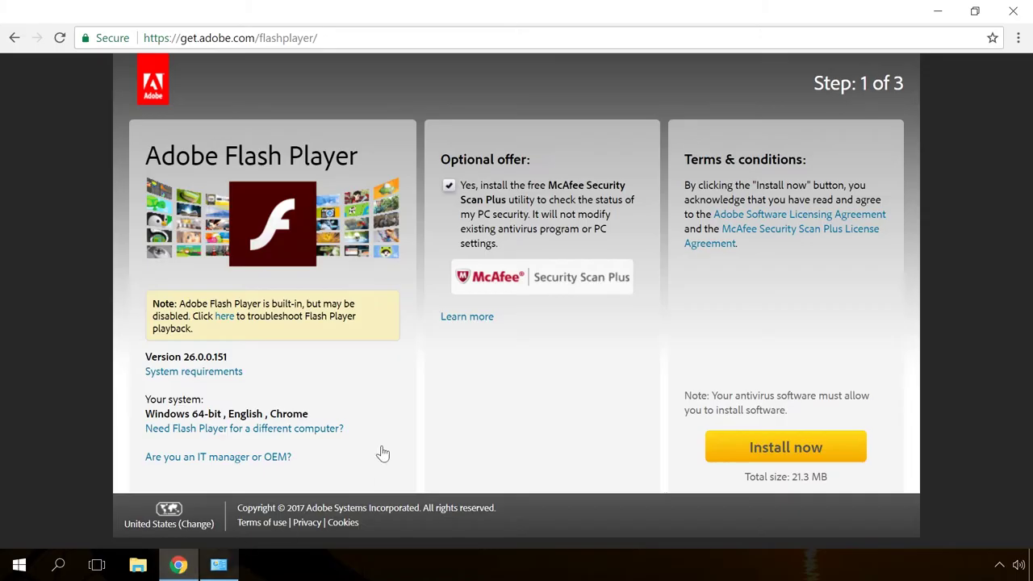
pyautogui.click(449, 186)
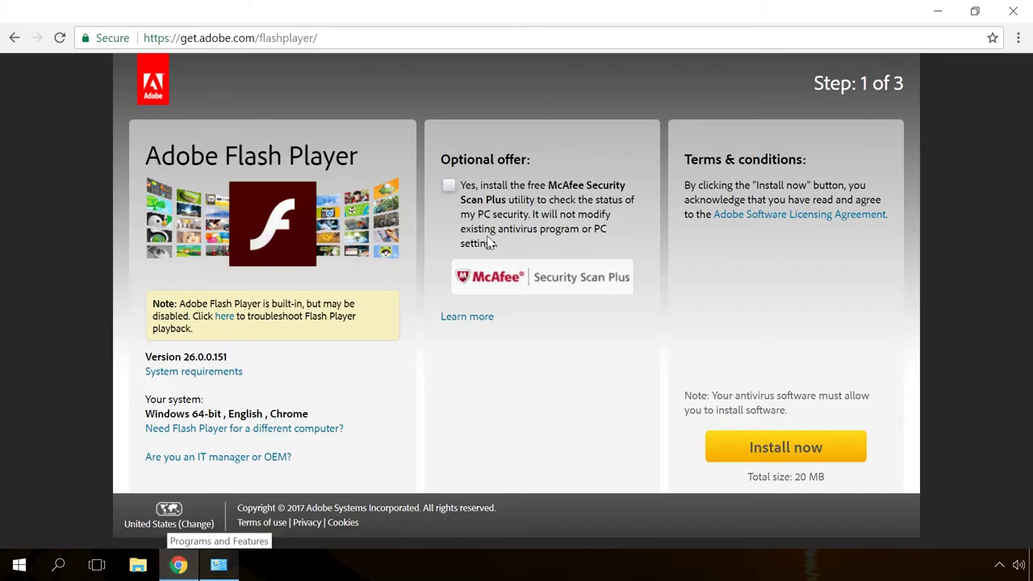
pyautogui.click(747, 452)
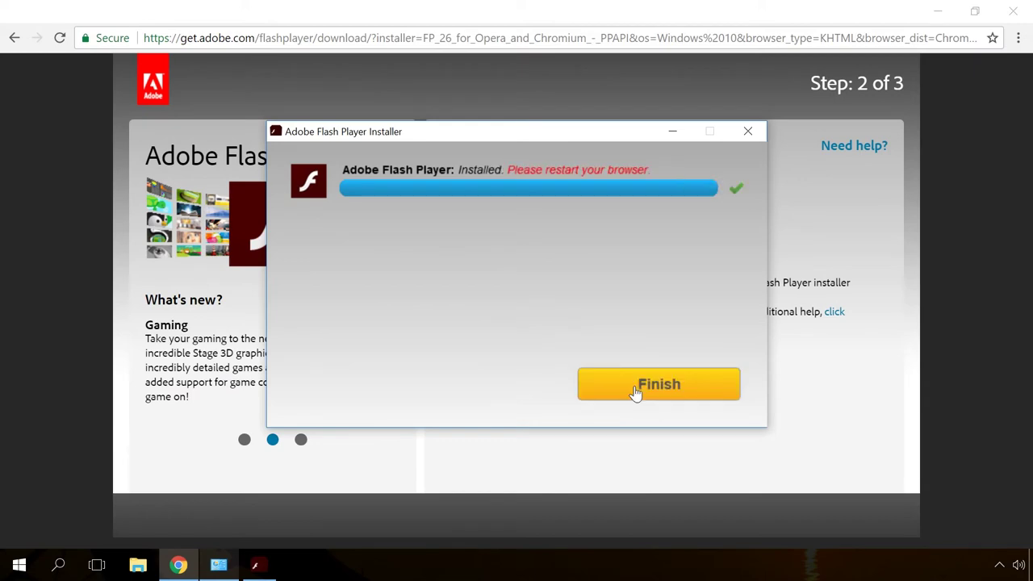
pyautogui.click(636, 392)
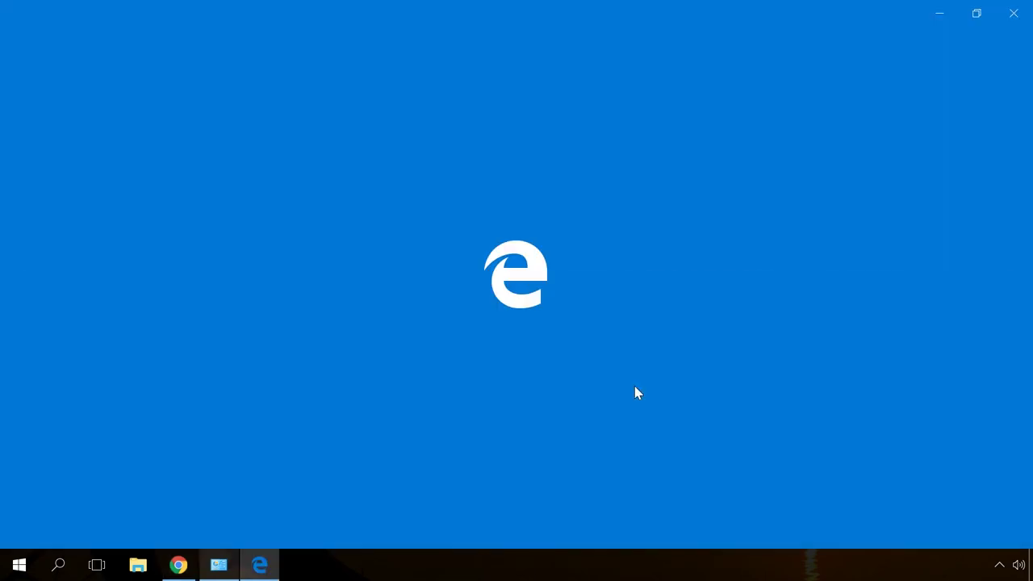
# Step: Close the Edge window and restart Chrome on a new tab
pyautogui.click(1013, 20)
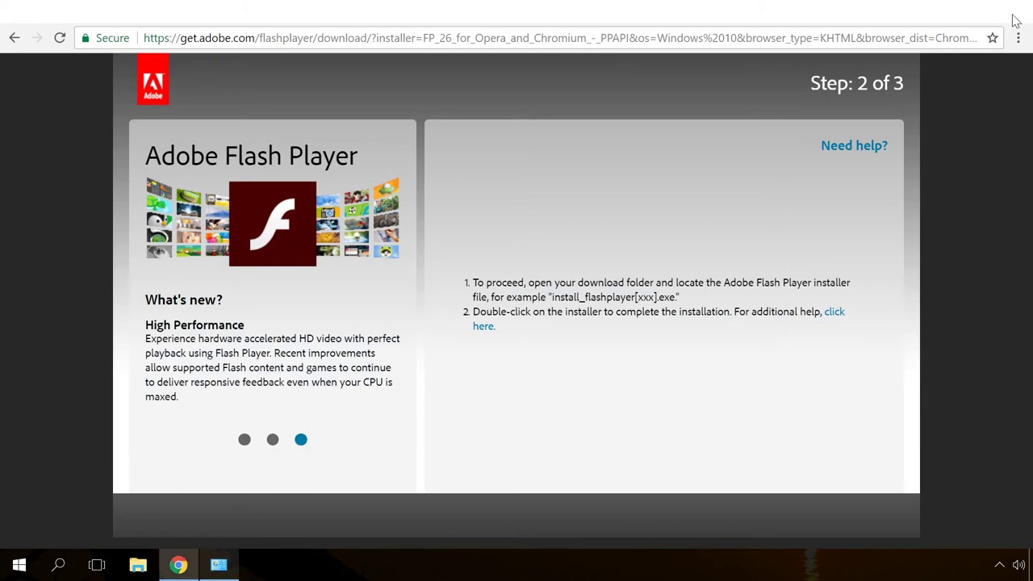
pyautogui.click(1007, 20)
pyautogui.click(178, 565)
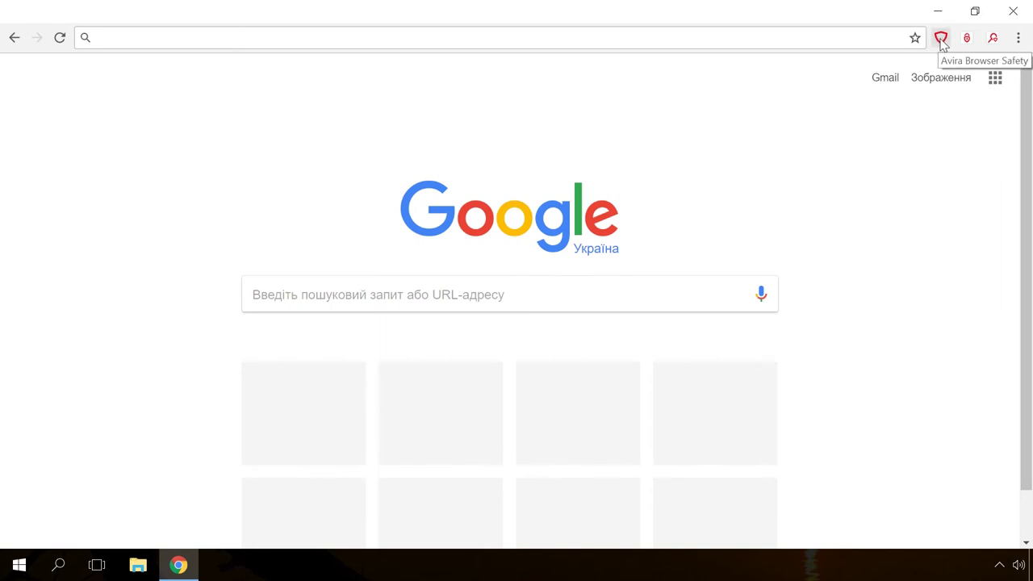
# Step: Disable the Avira Browser Safety, Password Manager and SafeSearch Plus extensions
pyautogui.click(1018, 38)
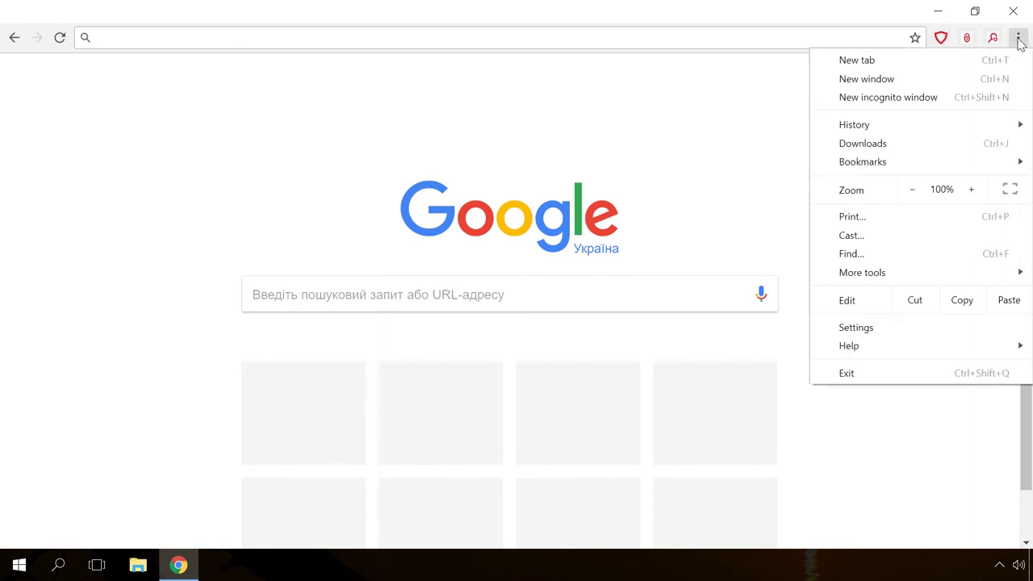
pyautogui.moveTo(880, 279)
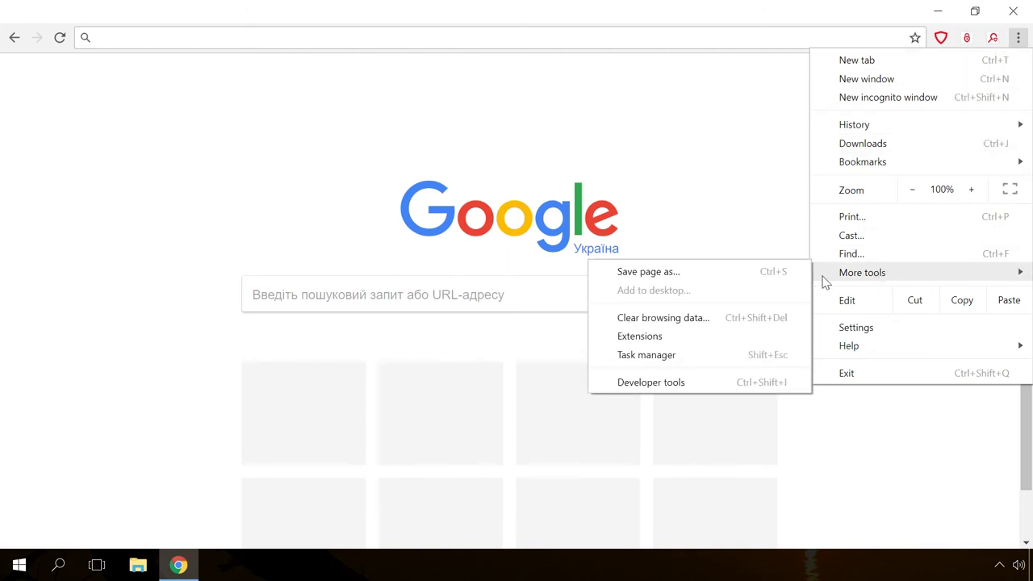
pyautogui.click(654, 337)
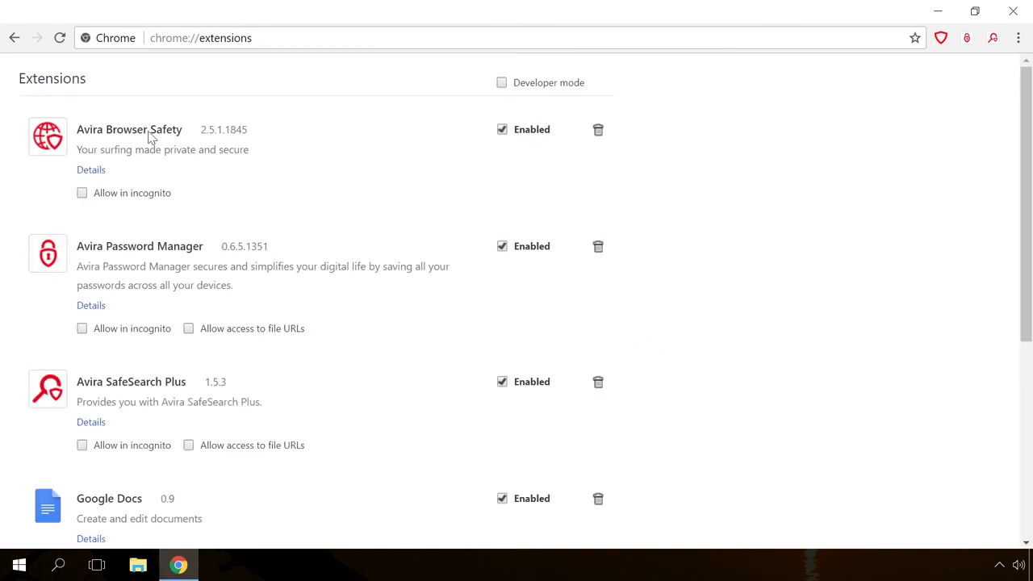
pyautogui.scroll(-3, 153, 279)
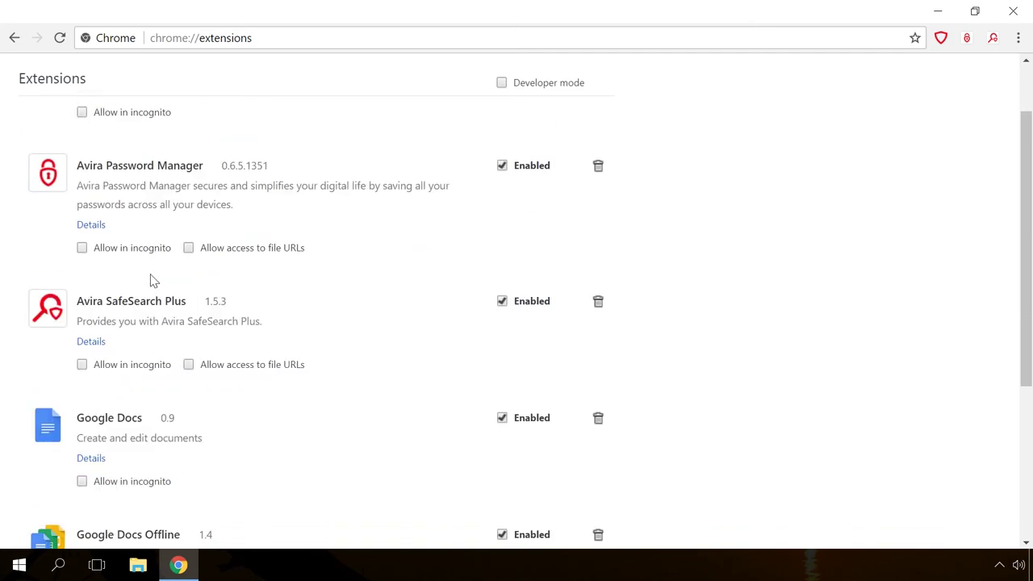
pyautogui.scroll(-2, 153, 280)
pyautogui.scroll(5, 152, 279)
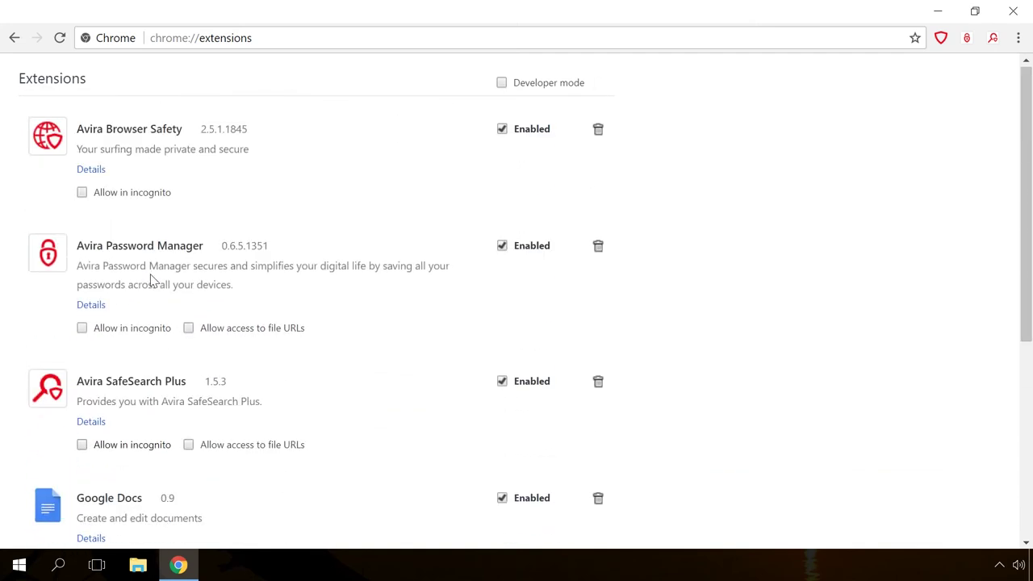
pyautogui.click(502, 130)
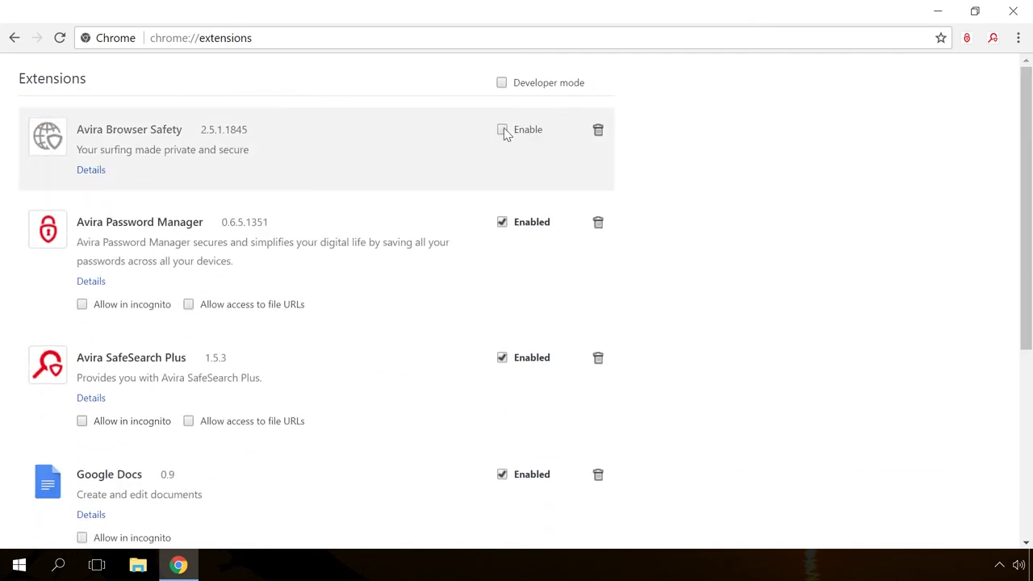
pyautogui.click(502, 223)
pyautogui.click(502, 334)
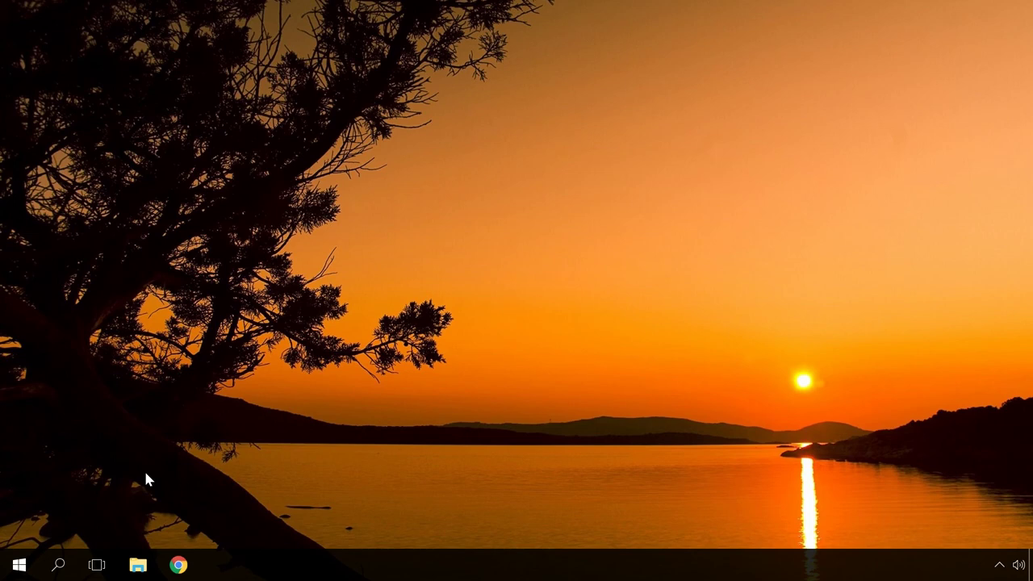
# Step: In Device Manager, search automatically for an updated High Definition Audio Device driver
pyautogui.rightClick(20, 564)
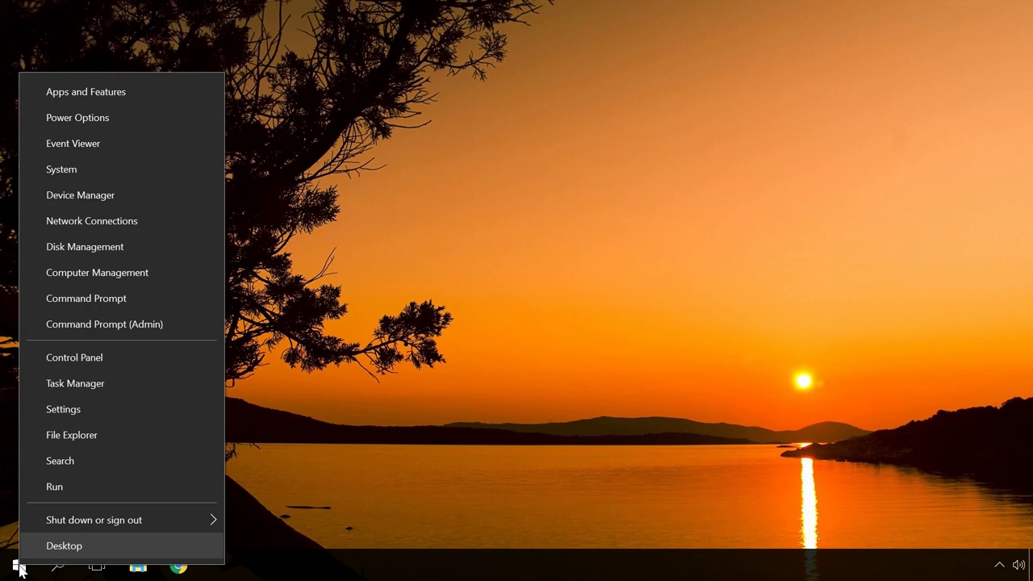
pyautogui.click(102, 198)
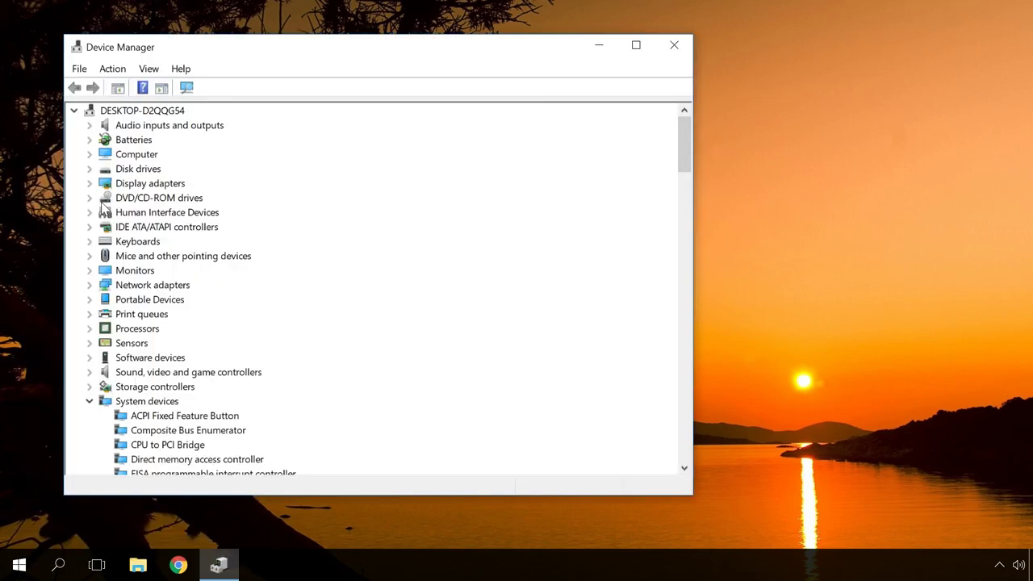
pyautogui.click(89, 372)
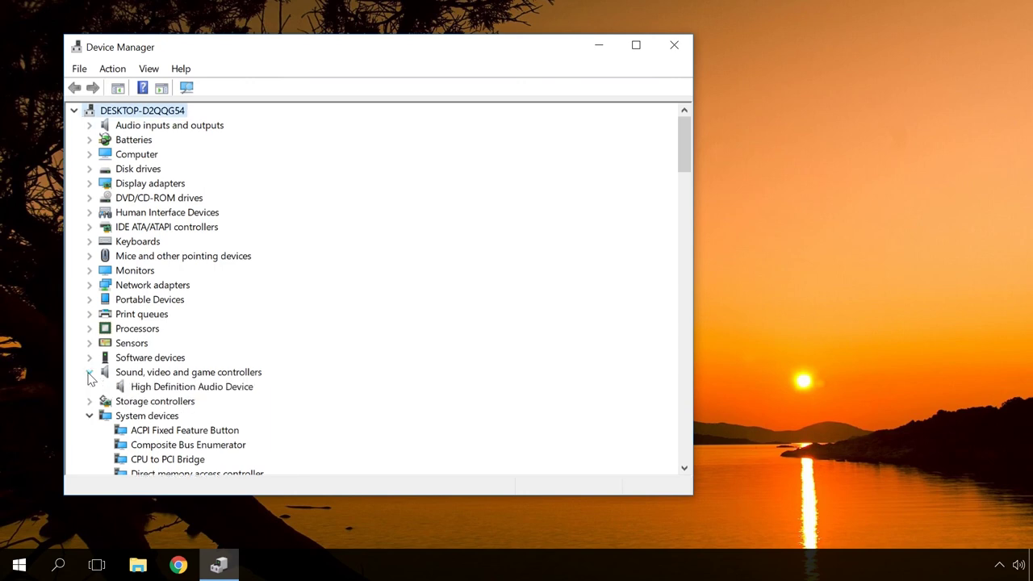
pyautogui.click(137, 389)
pyautogui.rightClick(138, 388)
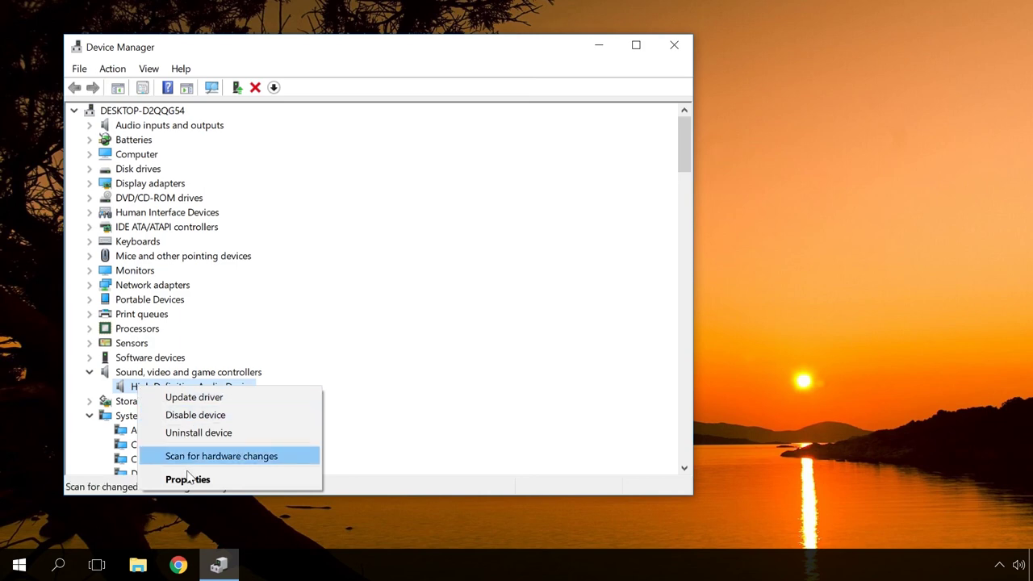
pyautogui.click(195, 397)
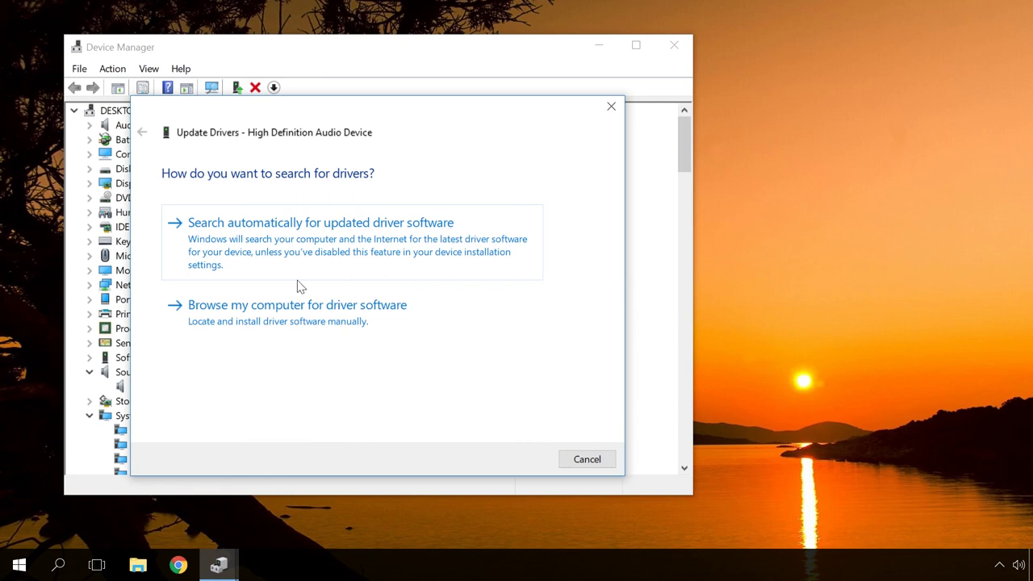
pyautogui.click(297, 248)
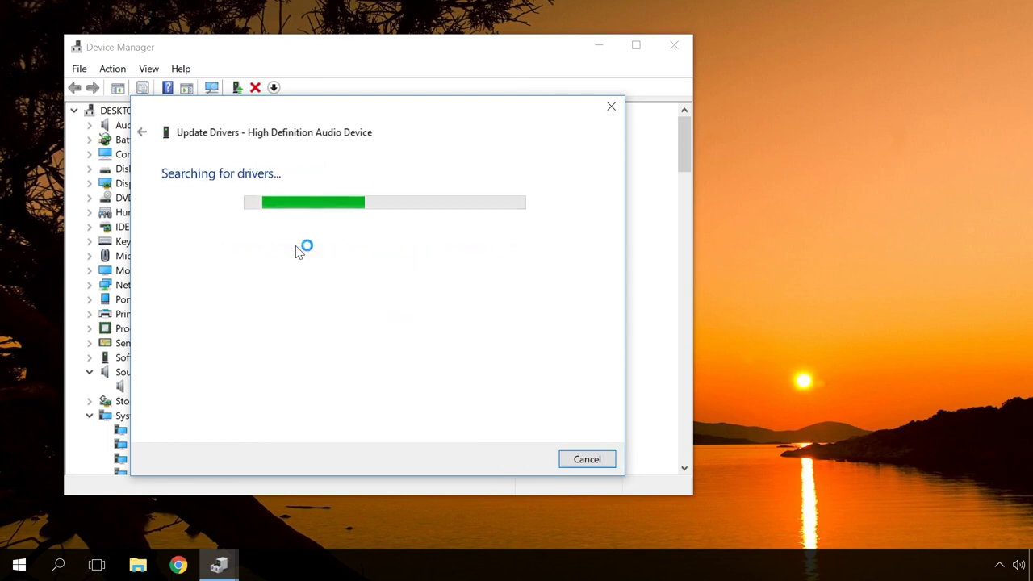